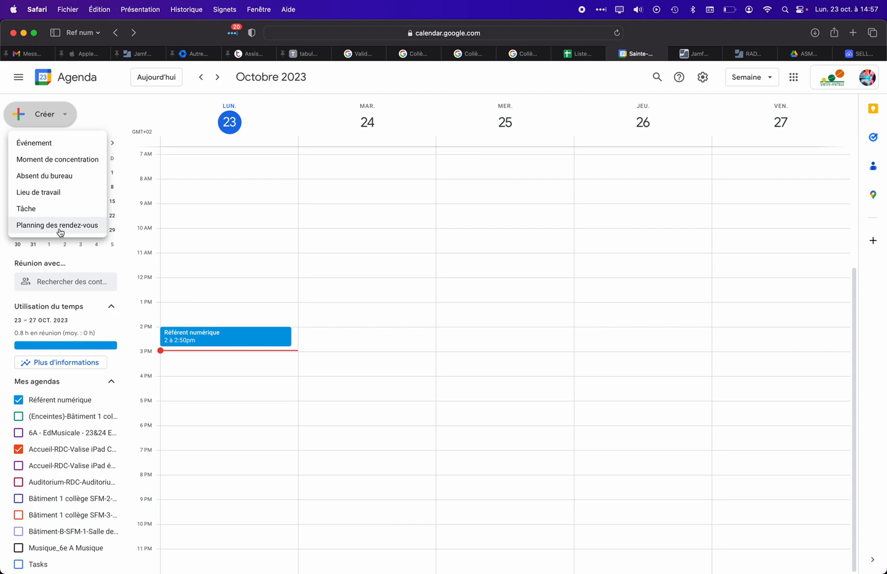
Step: Start a new appointment schedule (Planning des rendez-vous) and set its availability to one-time only (Une seule fois)
left_click(57, 225)
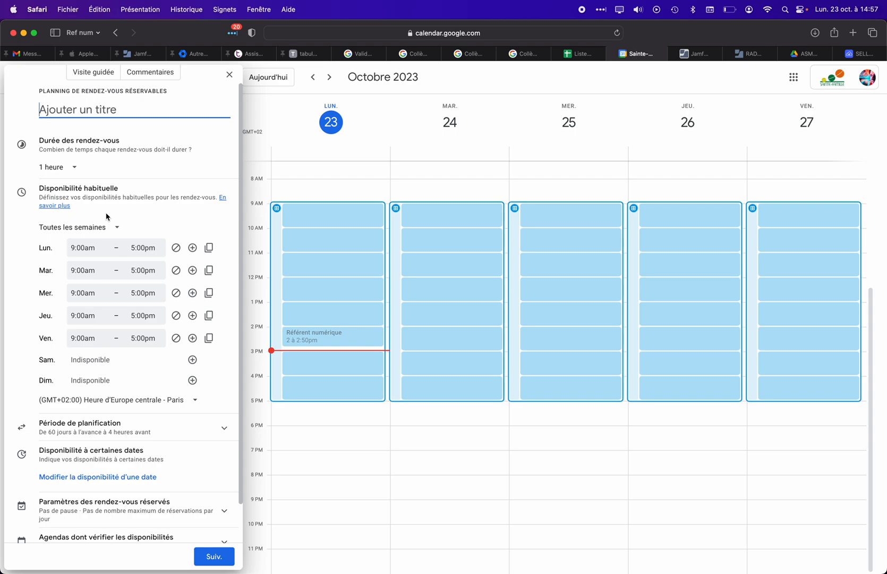
left_click(87, 230)
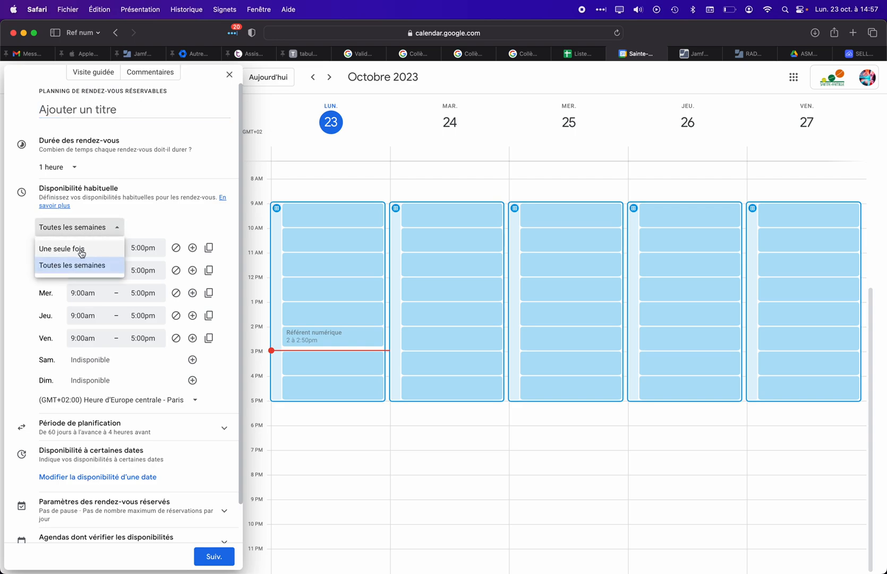
left_click(58, 248)
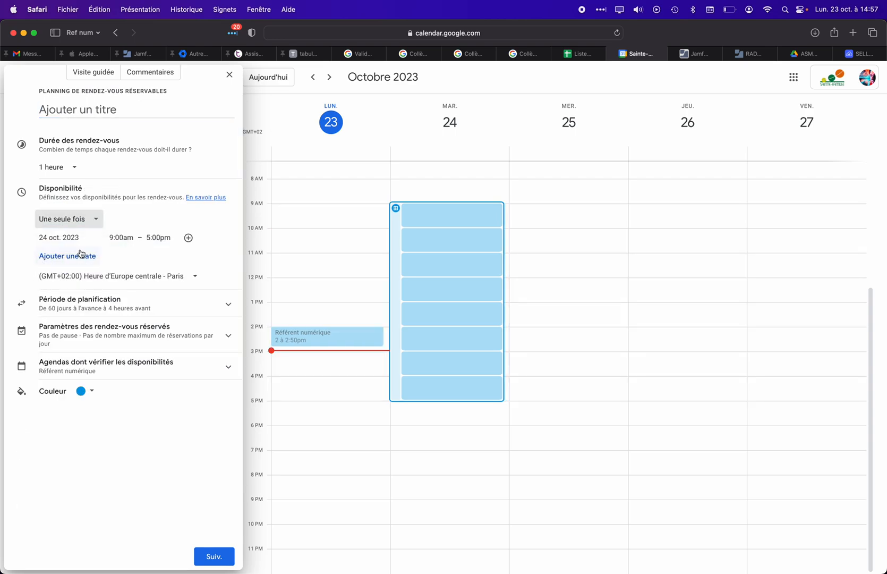
Step: Title the schedule "Réunion Parents-Professeurs" and set the appointment duration to 45 minutes
left_click(91, 106)
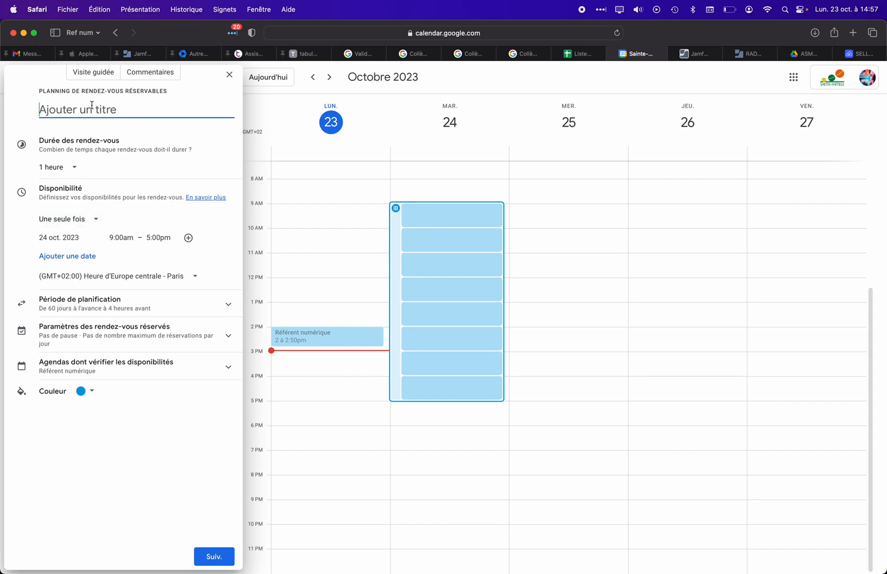
type("Réunion P")
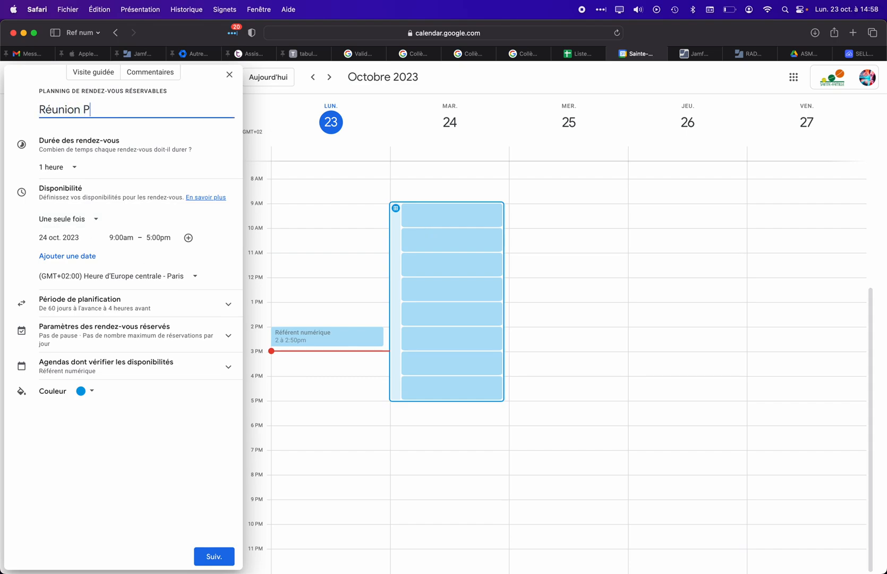
type("arents-Professeurs")
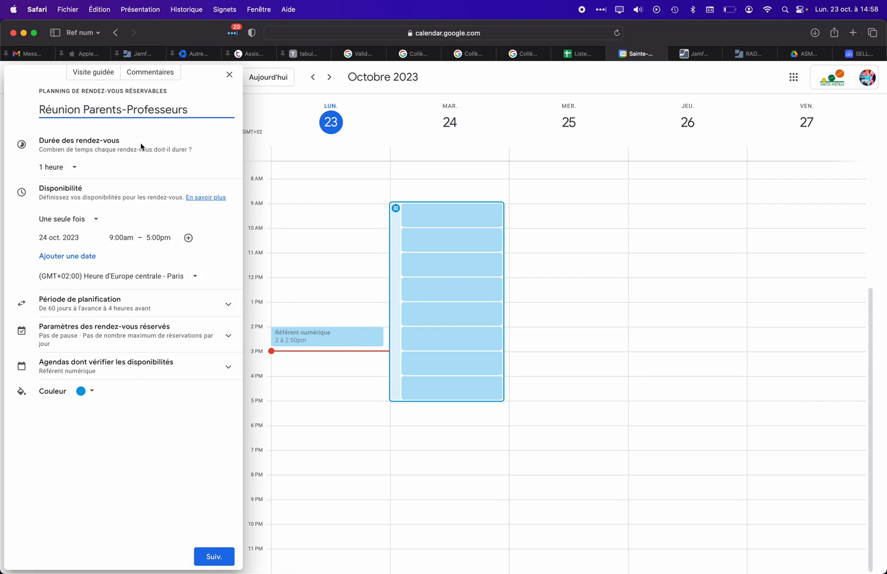
left_click(53, 167)
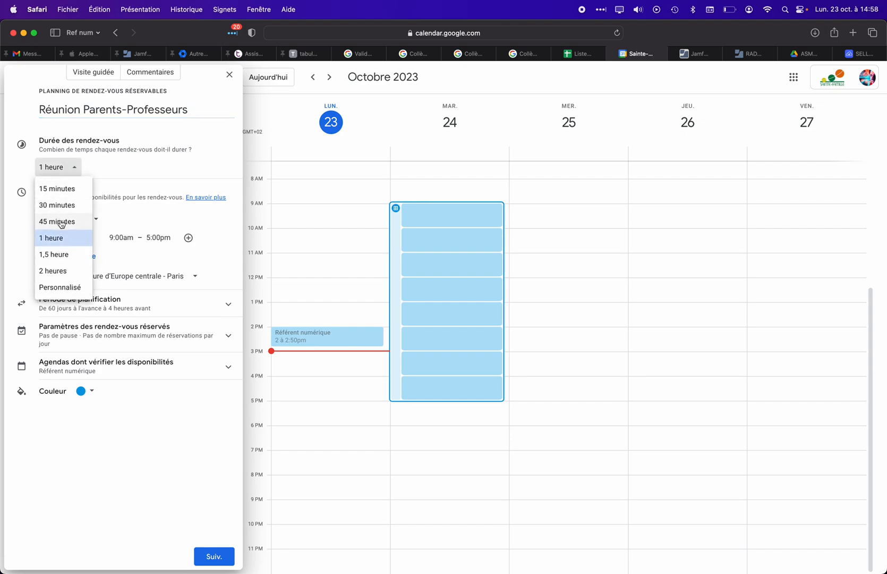
left_click(80, 219)
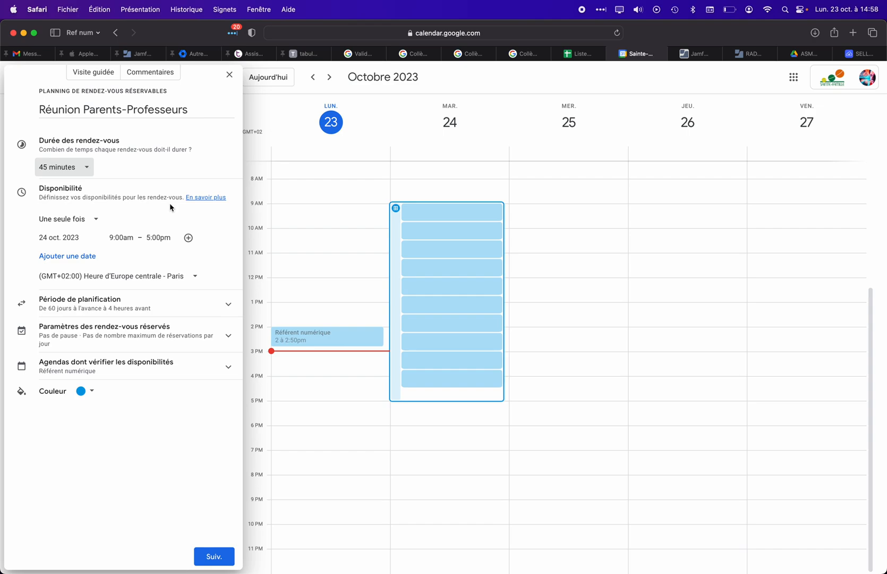
Step: Keep the one-time availability and set the start time for 24 October 2023 to 1:00pm
left_click(76, 219)
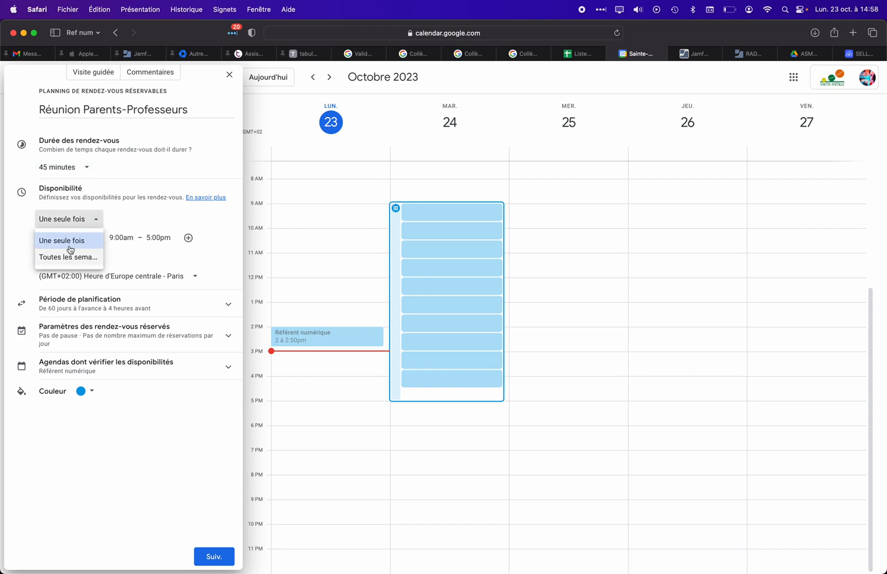
left_click(82, 225)
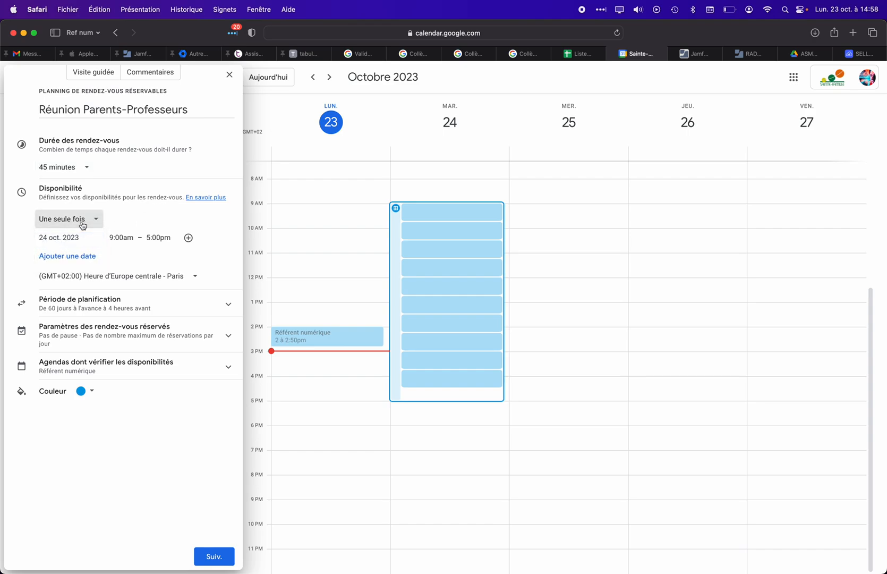
left_click(118, 238)
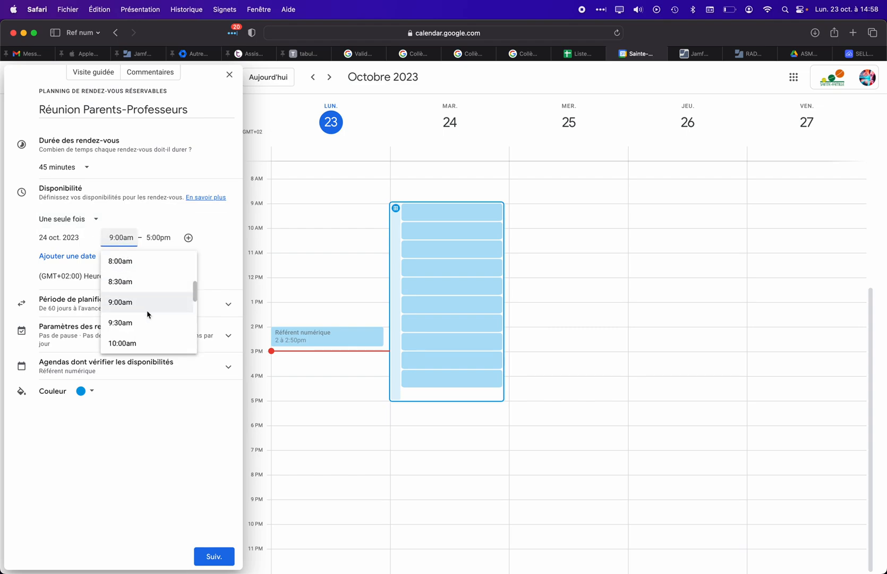
scroll(147, 314, "down", 2)
scroll(147, 314, "down", 4)
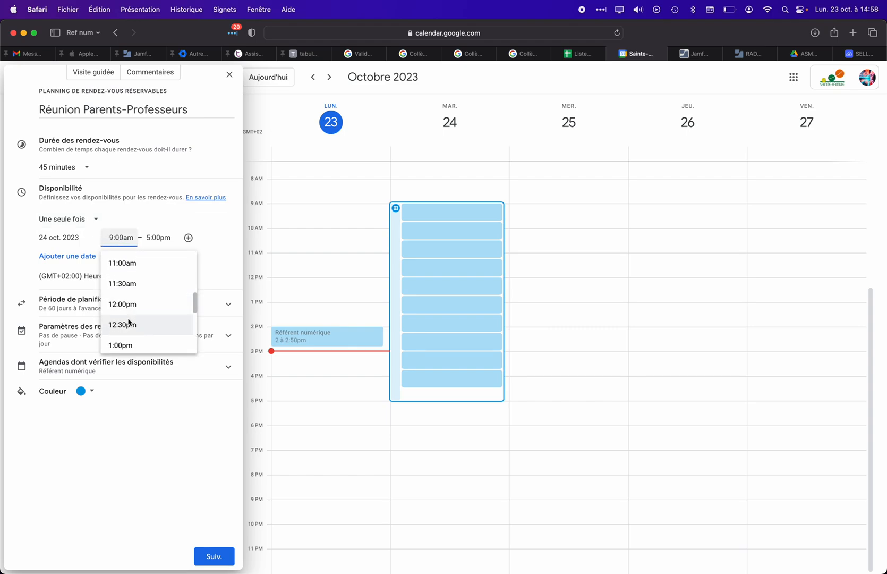
left_click(125, 345)
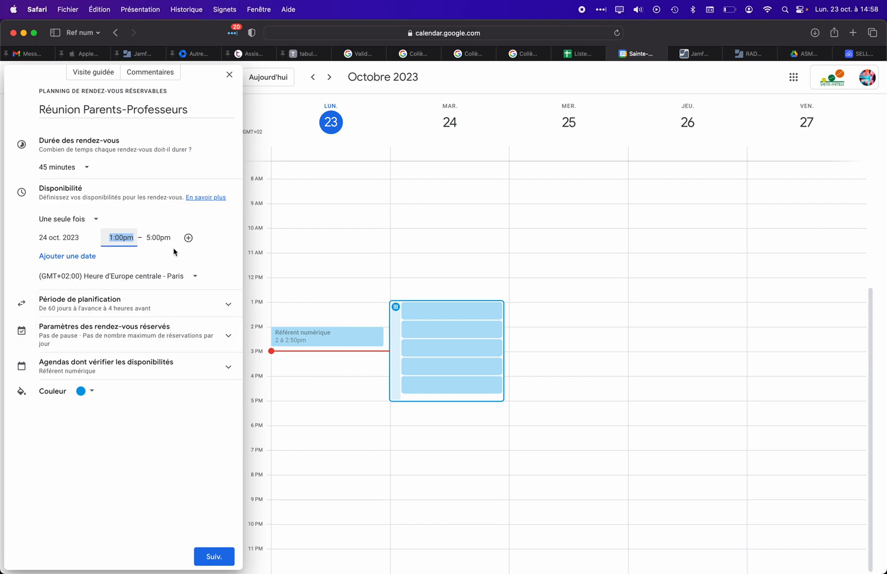
Step: Add 25 October 2023 as a second available date and set its start time to 1:00pm
left_click(79, 266)
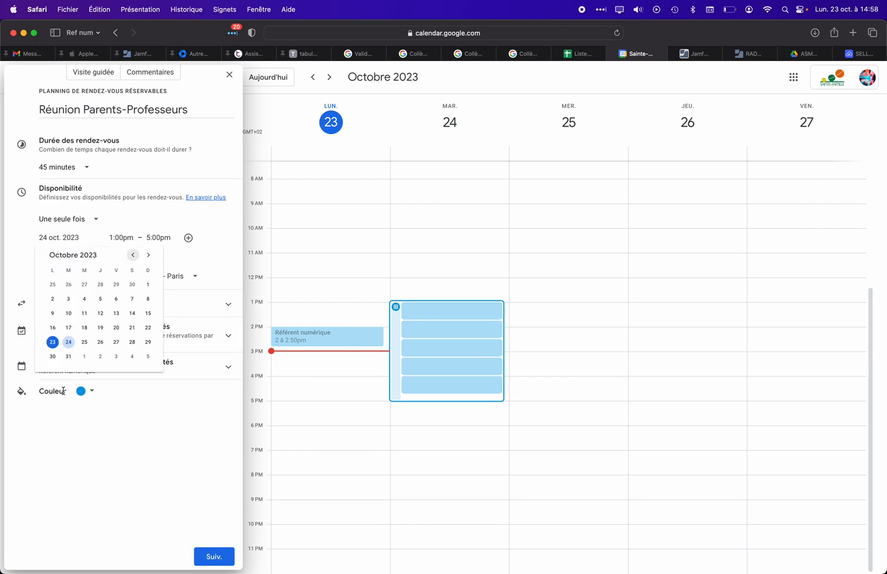
left_click(84, 343)
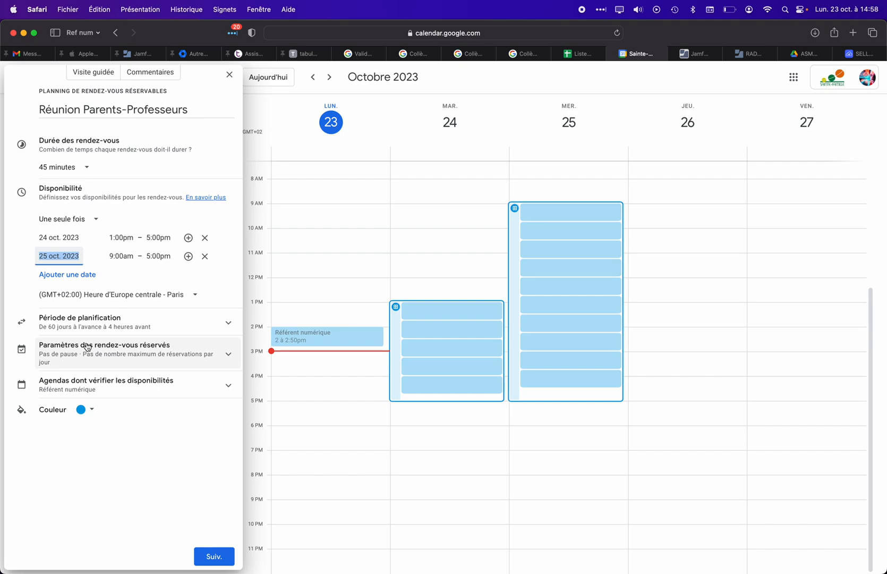
left_click(119, 257)
scroll(136, 338, "down", 3)
scroll(137, 339, "down", 4)
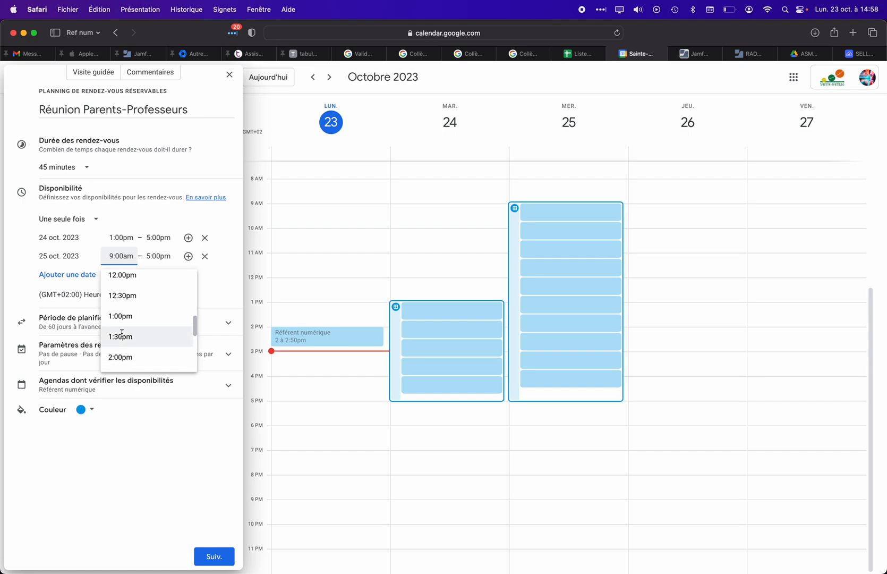
left_click(123, 323)
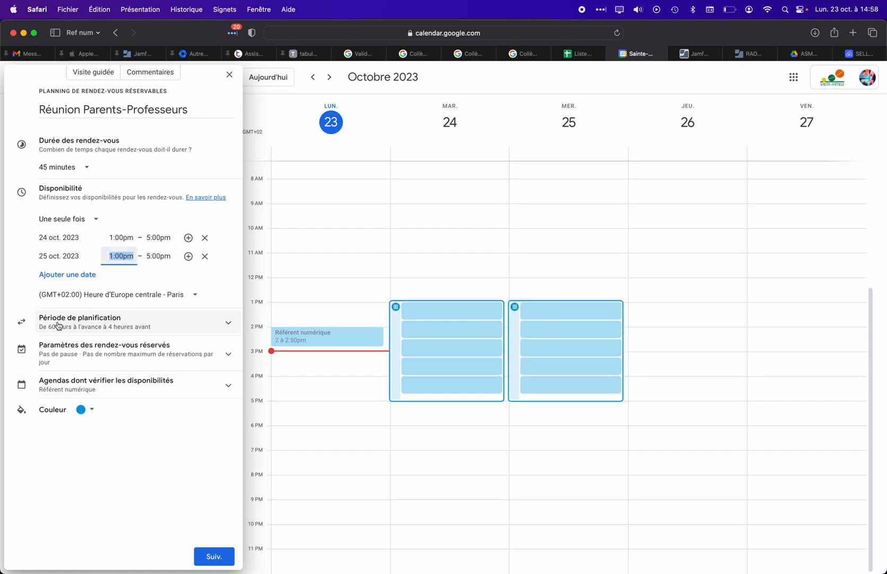
Step: In the scheduling period, keep the 60-day maximum booking limit enabled and set the minimum notice before an appointment to 1 hour
left_click(88, 333)
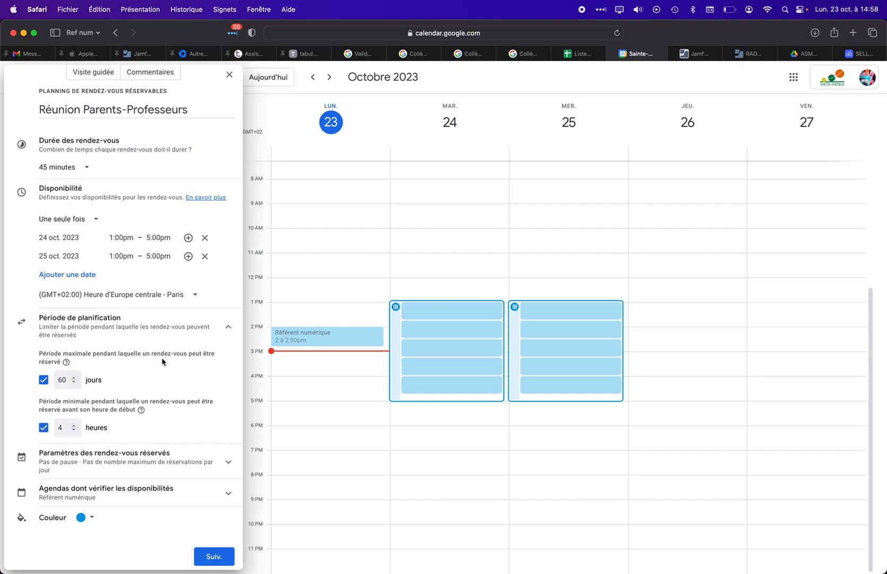
left_click(44, 380)
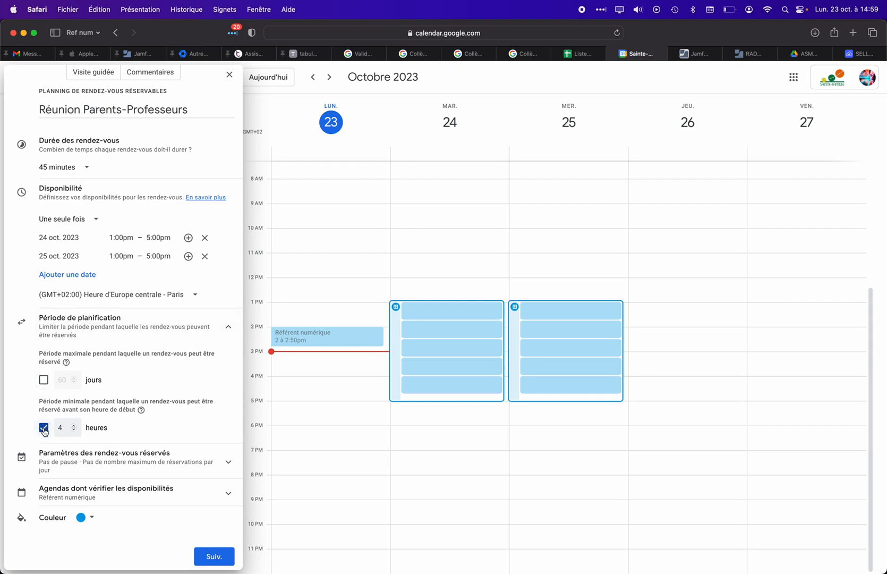
left_click(44, 380)
double_click(64, 382)
left_click(66, 428)
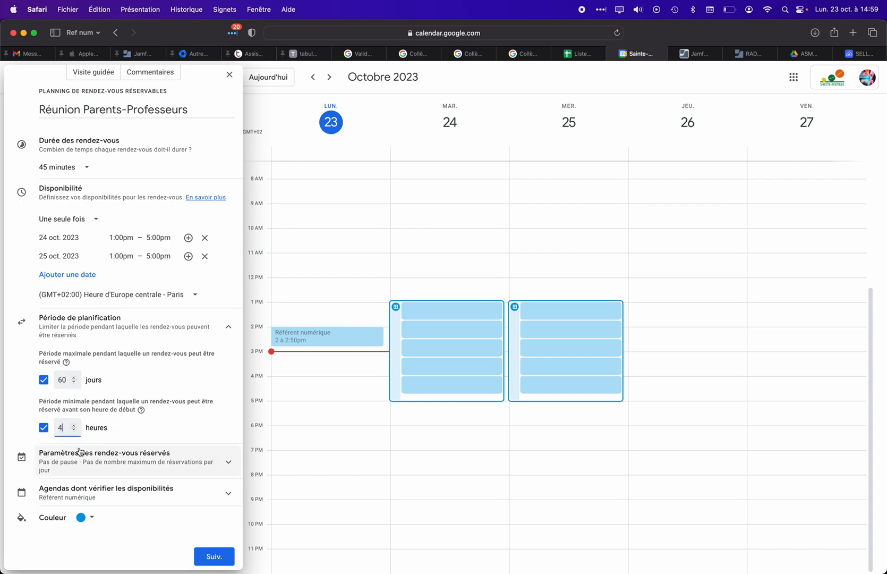
type("8")
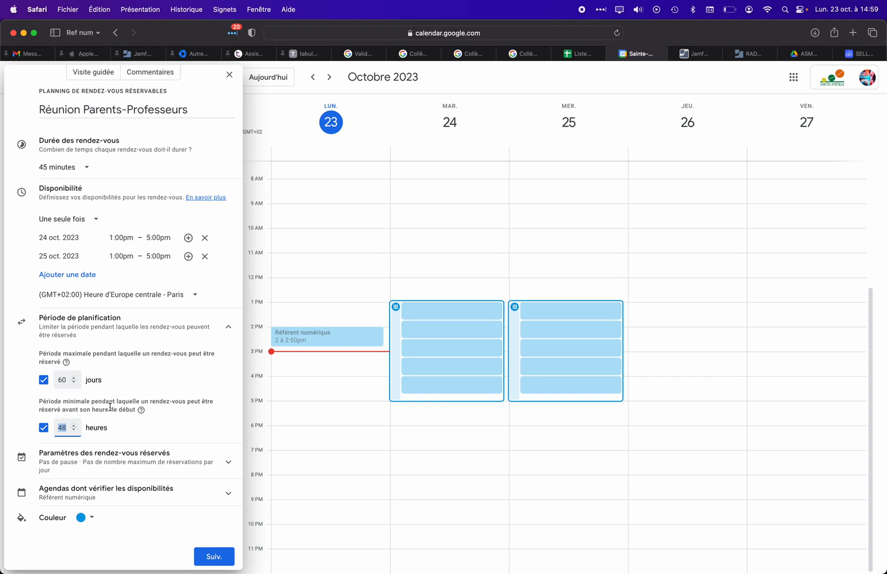
type("1")
left_click(175, 429)
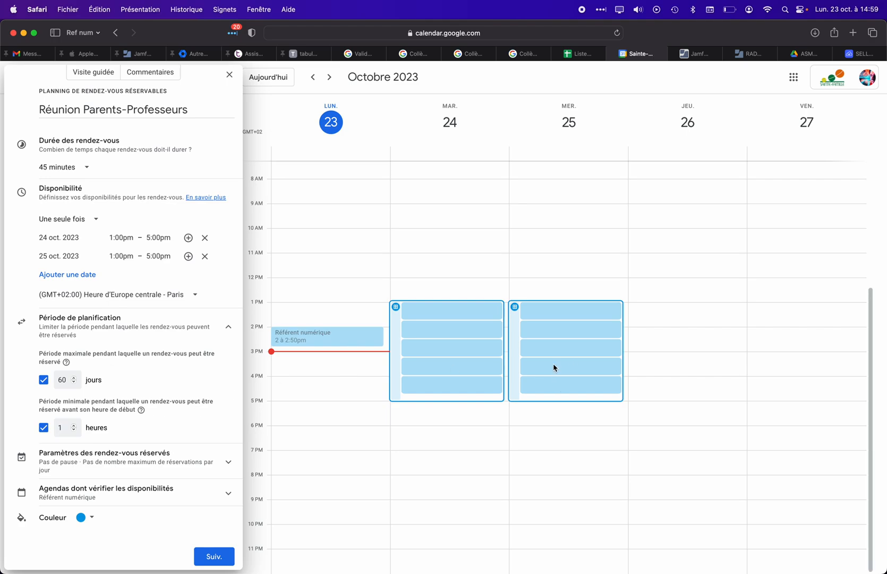
Step: Review the booked-appointment settings for breaks and daily limits, and the calendars checked for availability
left_click(157, 455)
scroll(158, 456, "down", 3)
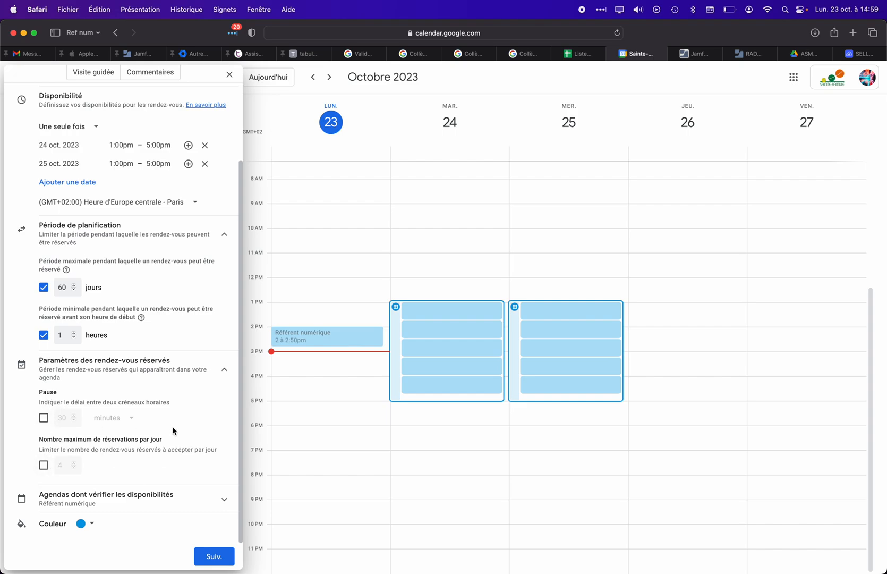
left_click(148, 502)
scroll(148, 505, "down", 3)
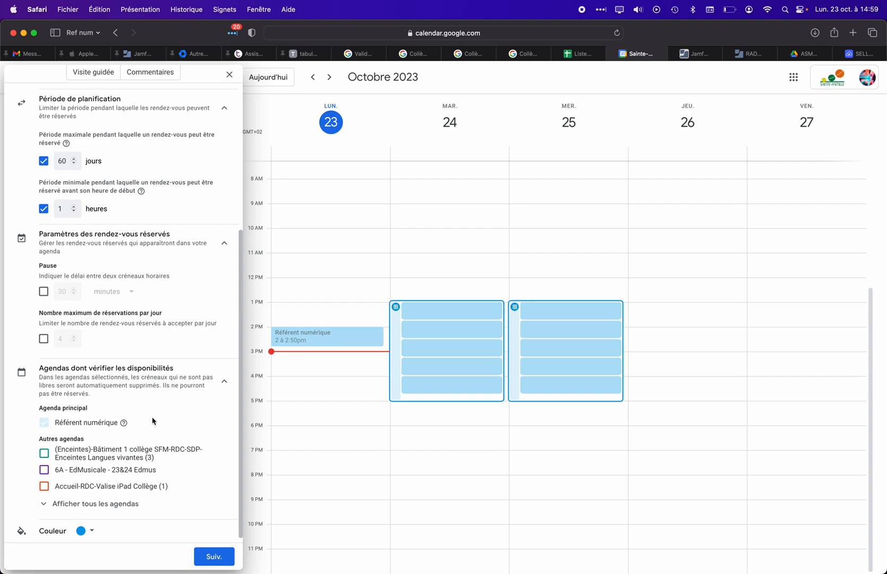
left_click(224, 386)
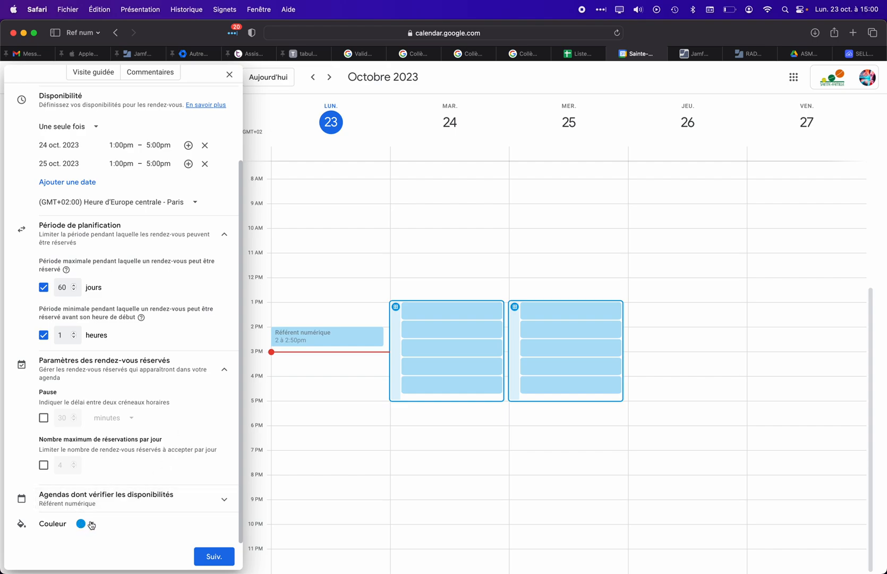
scroll(152, 266, "up", 3)
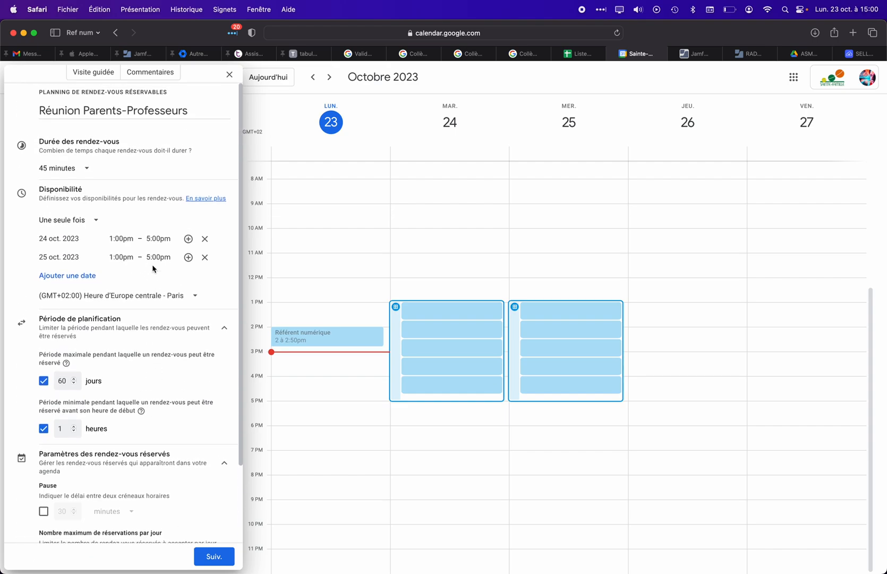
scroll(154, 271, "down", 3)
Step: Continue to the booking page details and set the meeting type to in person (Réunion en présentiel)
left_click(217, 557)
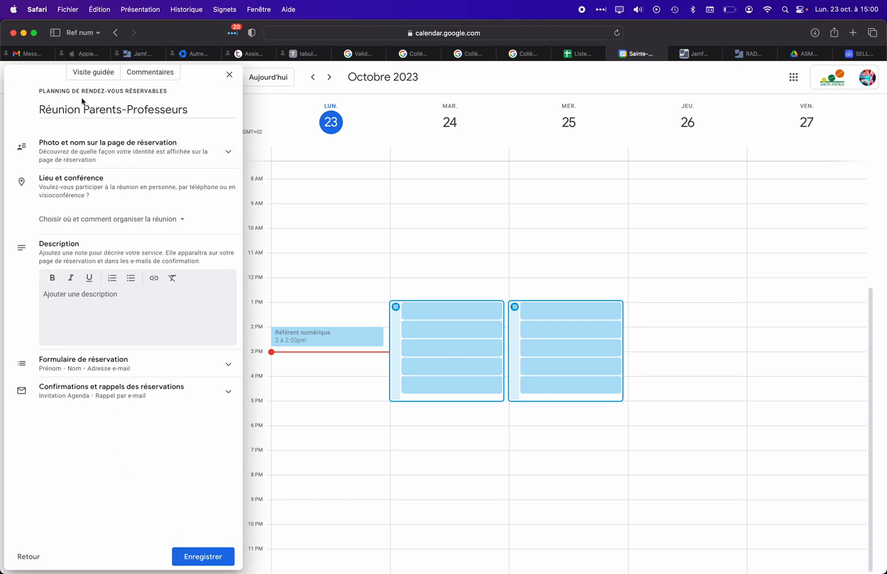
left_click(75, 158)
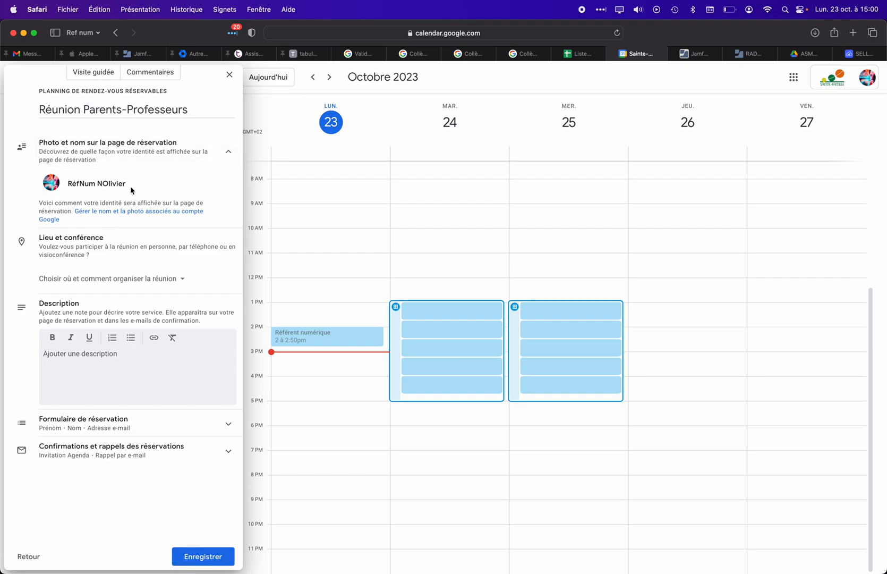
left_click(117, 278)
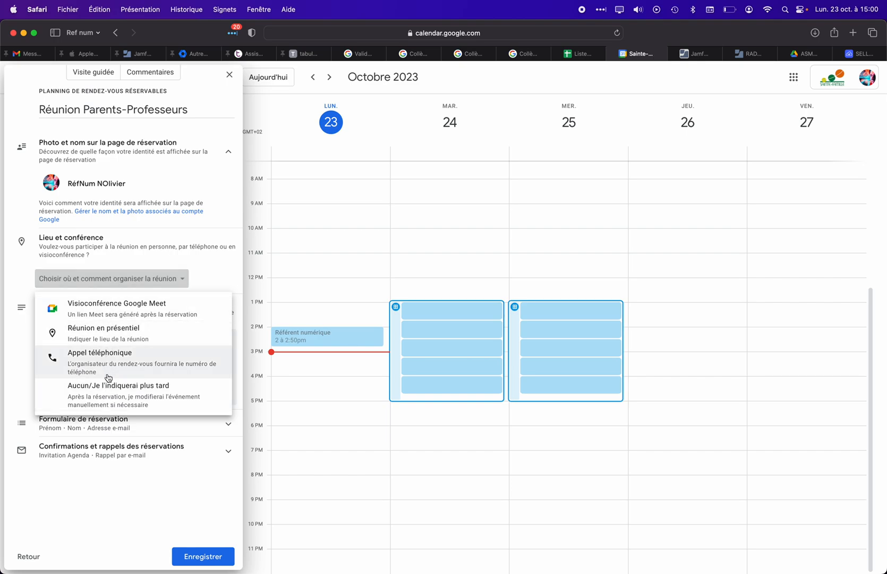
left_click(111, 333)
left_click(109, 307)
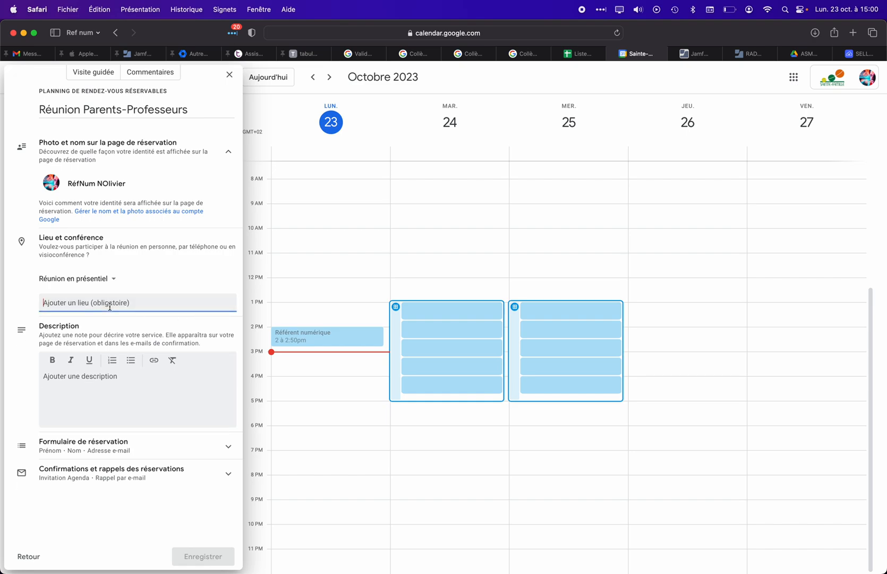
type("u")
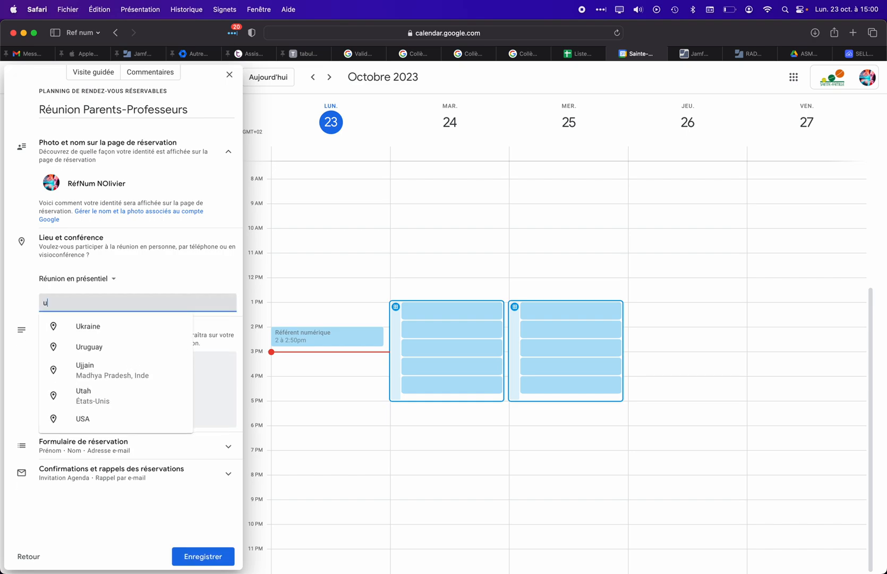
key("BackSpace")
key("Tab")
left_click(121, 300)
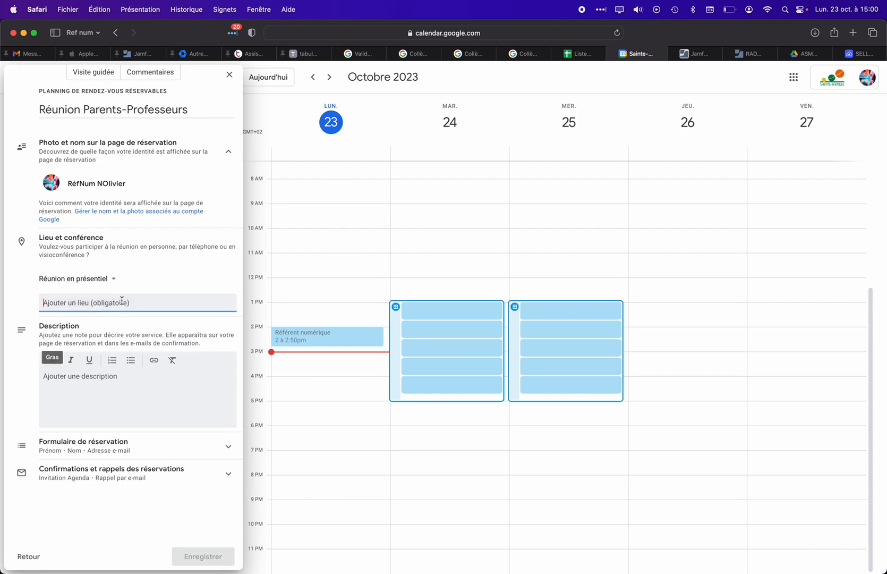
type("audi")
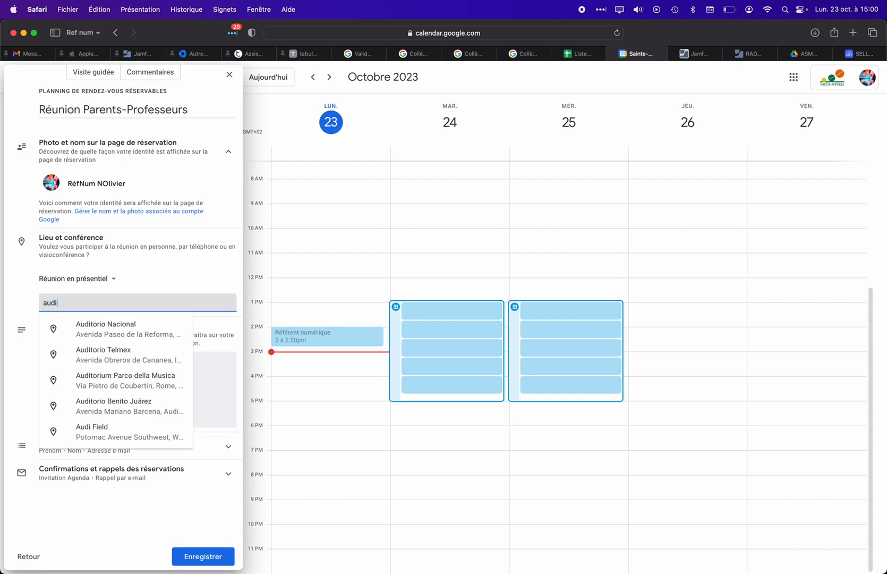
type("tu")
double_click(127, 305)
key("BackSpace")
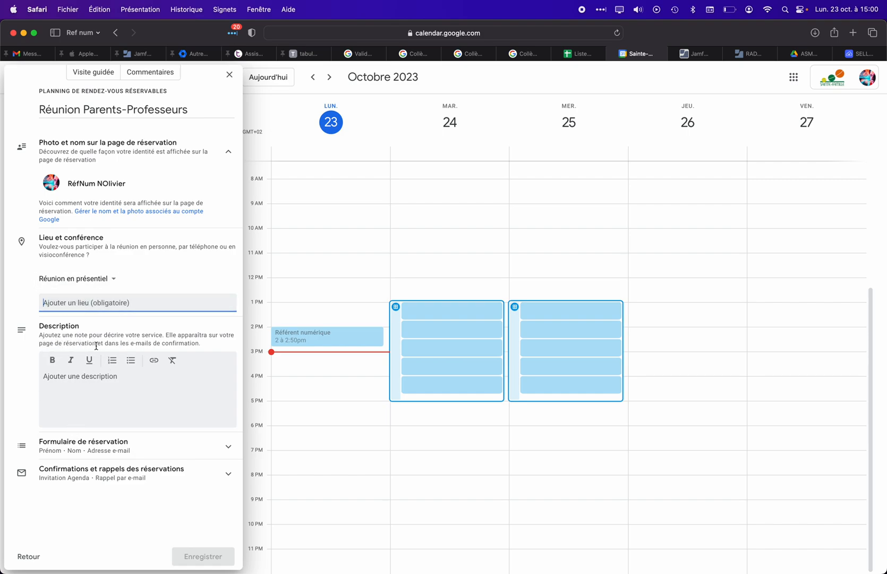
left_click(65, 450)
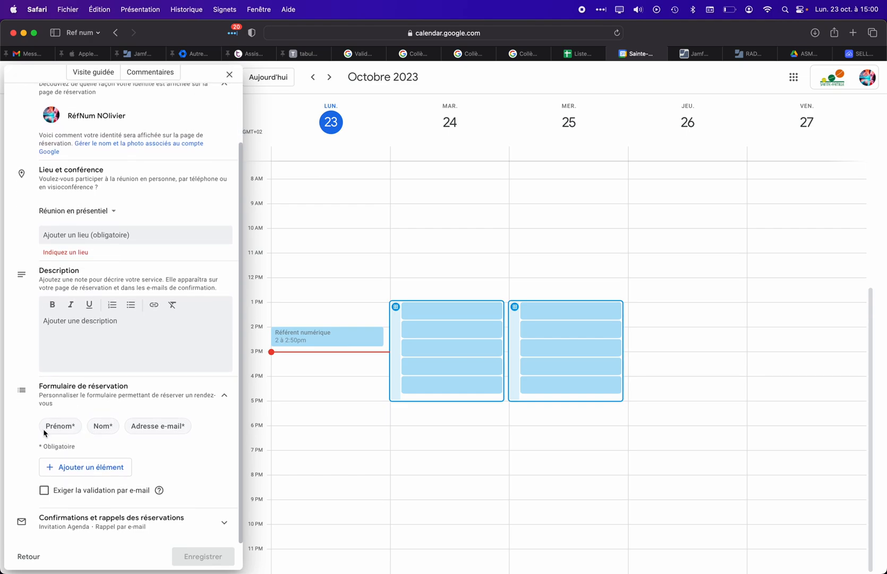
left_click(90, 474)
left_click(438, 314)
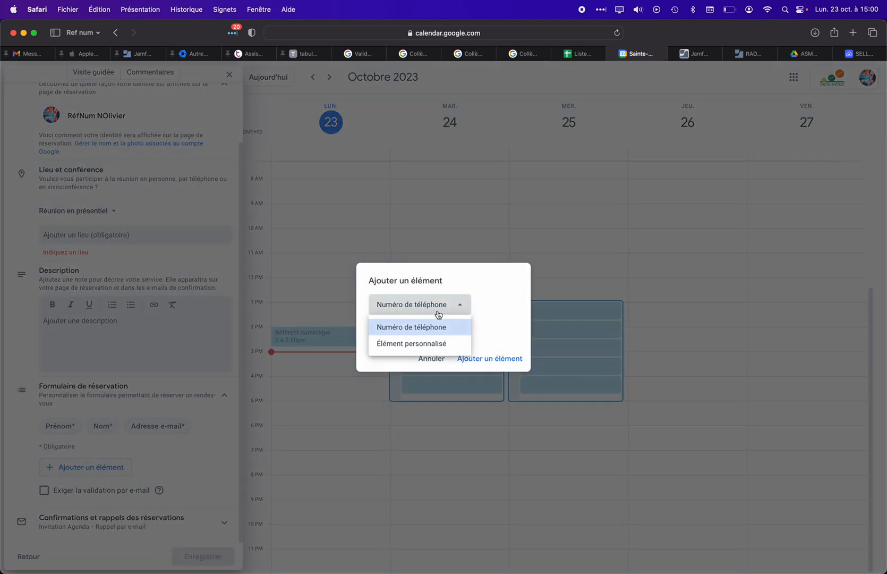
left_click(409, 342)
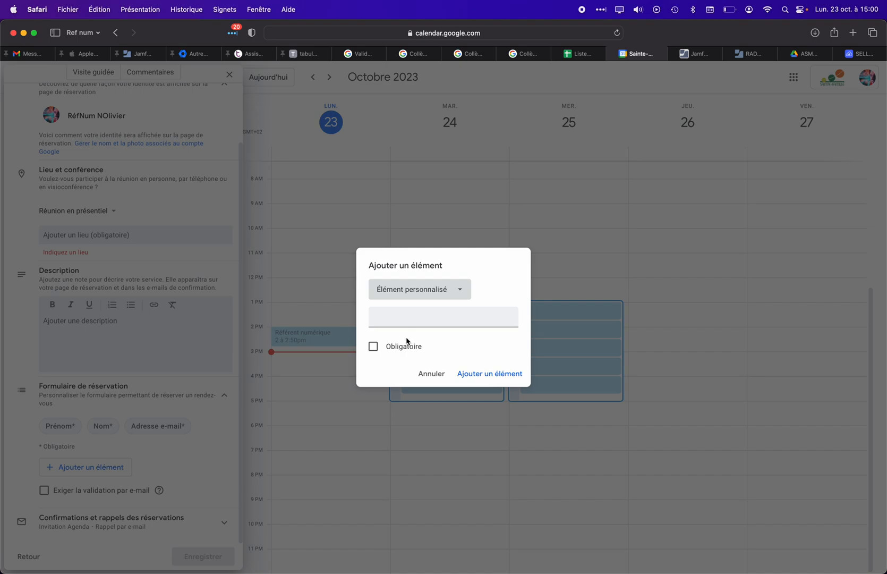
left_click(411, 321)
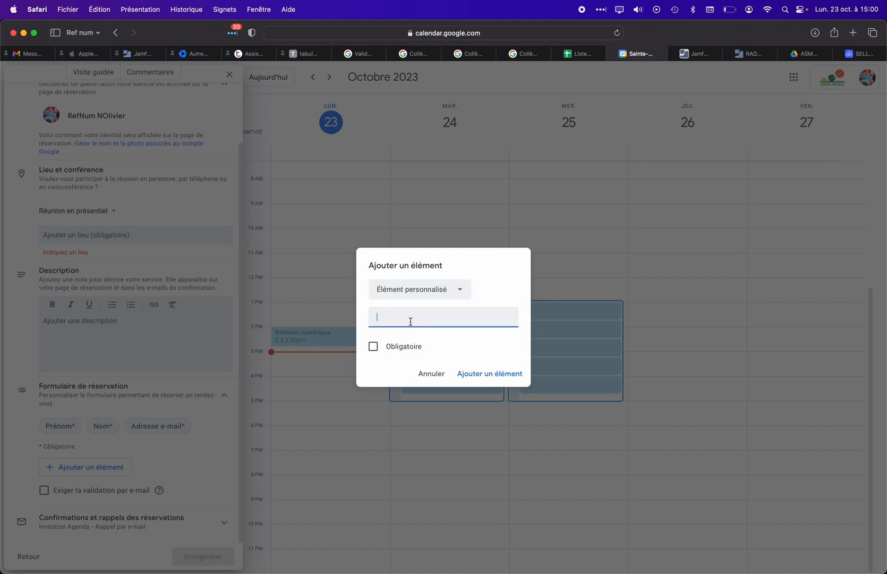
type("Classe de l'n")
key("super+a")
left_click(430, 373)
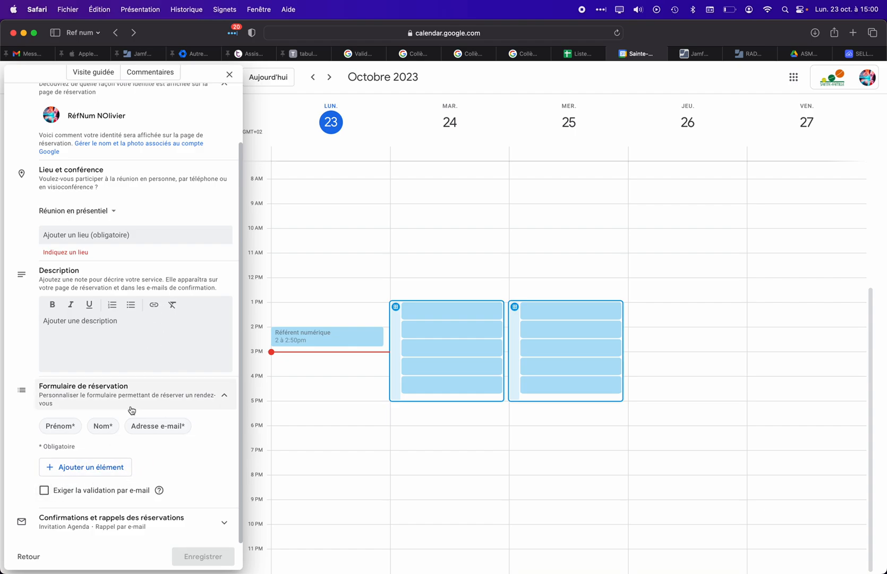
Step: Expand the confirmations and reminders, set the meeting location to "Aucun/Je l'indiquerai plus tard", and save the appointment schedule
left_click(101, 529)
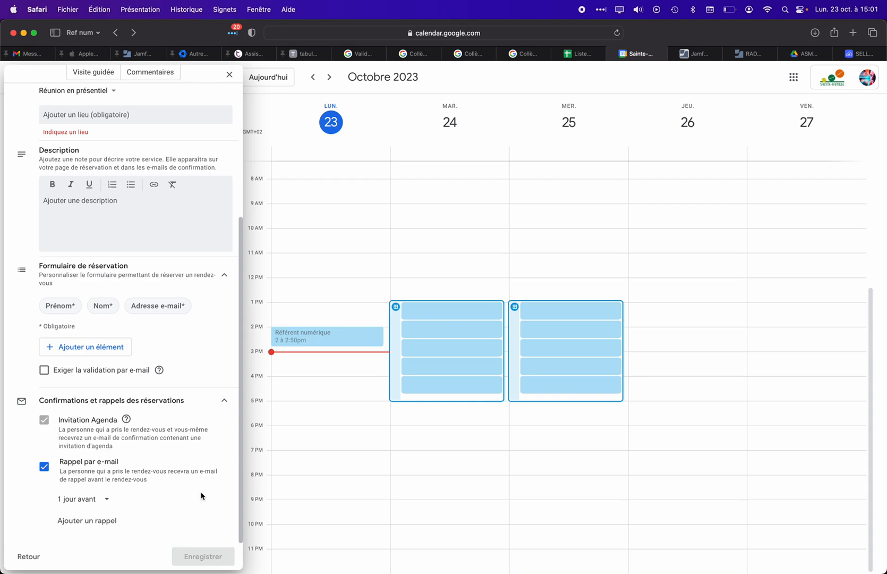
scroll(91, 517, "up", 5)
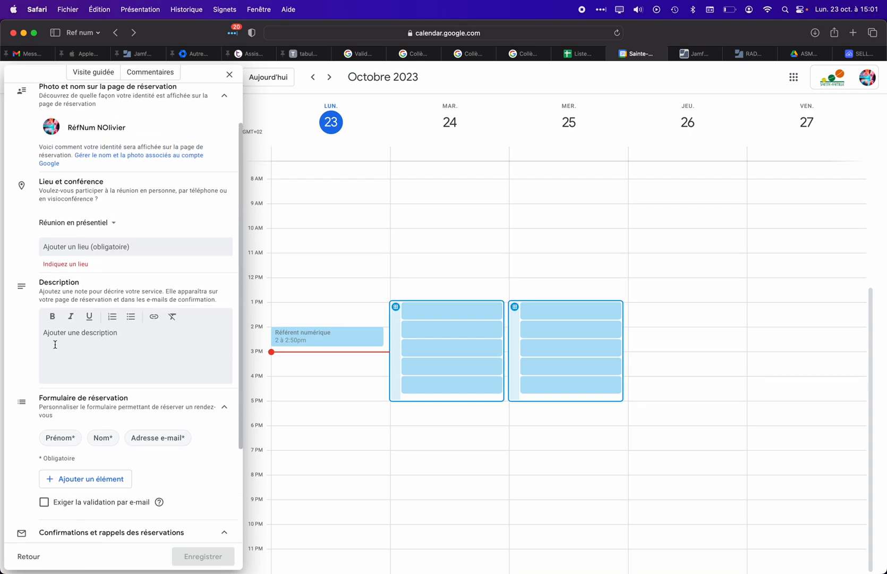
scroll(81, 333, "up", 2)
left_click(77, 266)
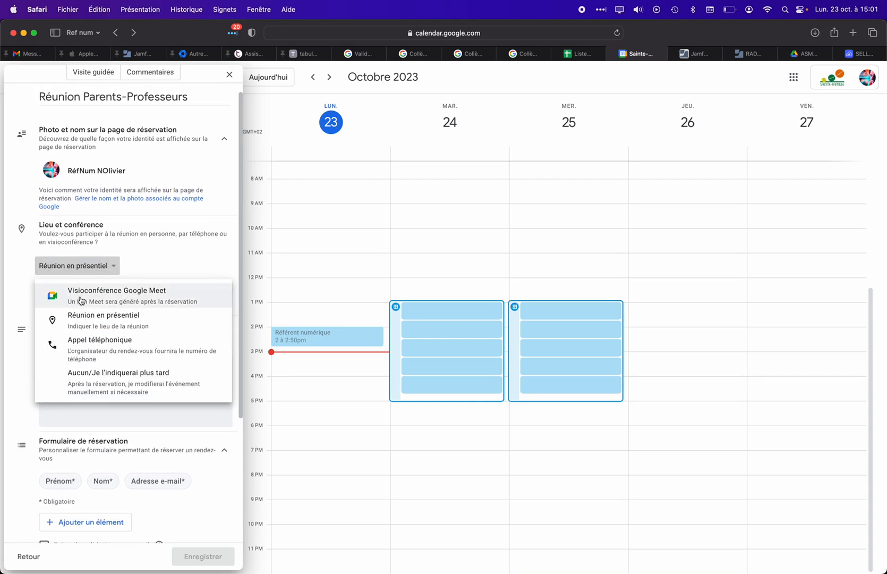
left_click(81, 384)
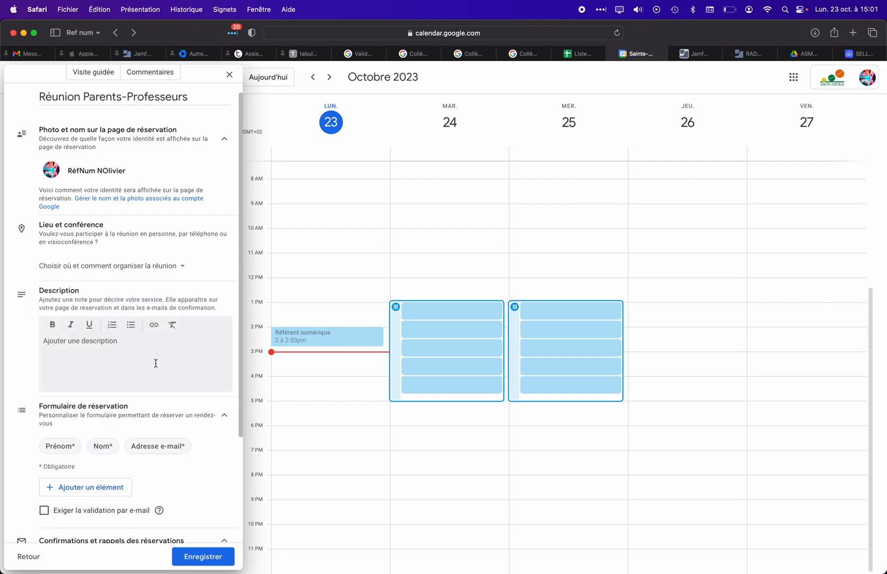
scroll(82, 395, "down", 5)
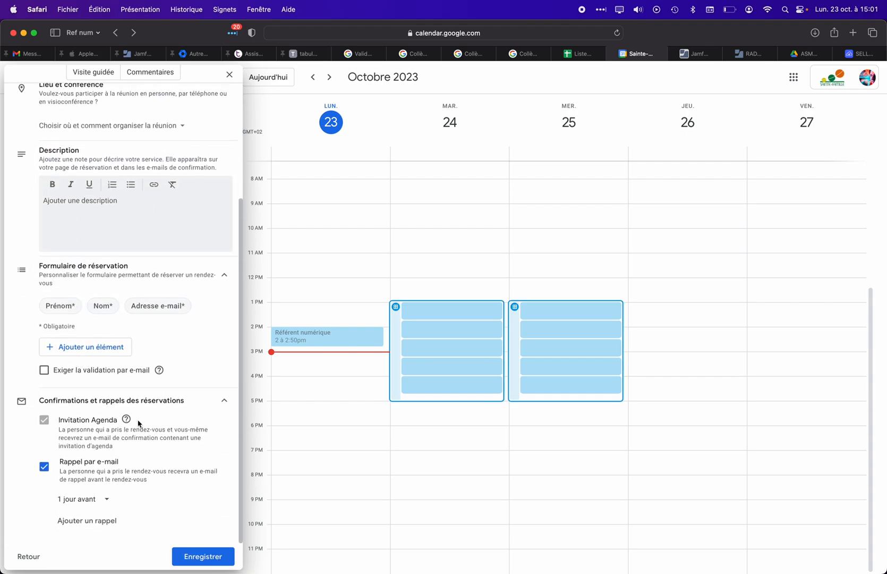
left_click(176, 556)
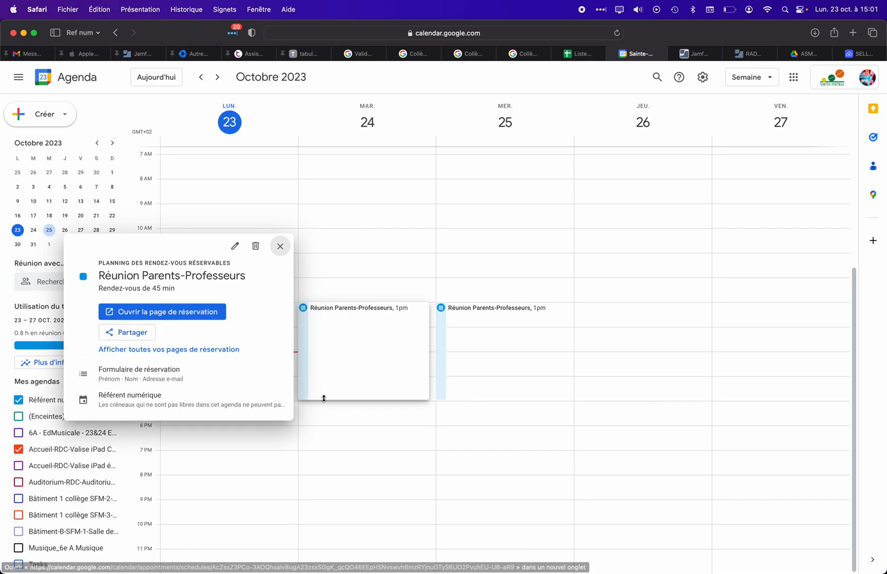
Step: Reopen the saved Réunion Parents-Professeurs schedule in the editor to review its duration and availability settings, then close it
left_click(361, 432)
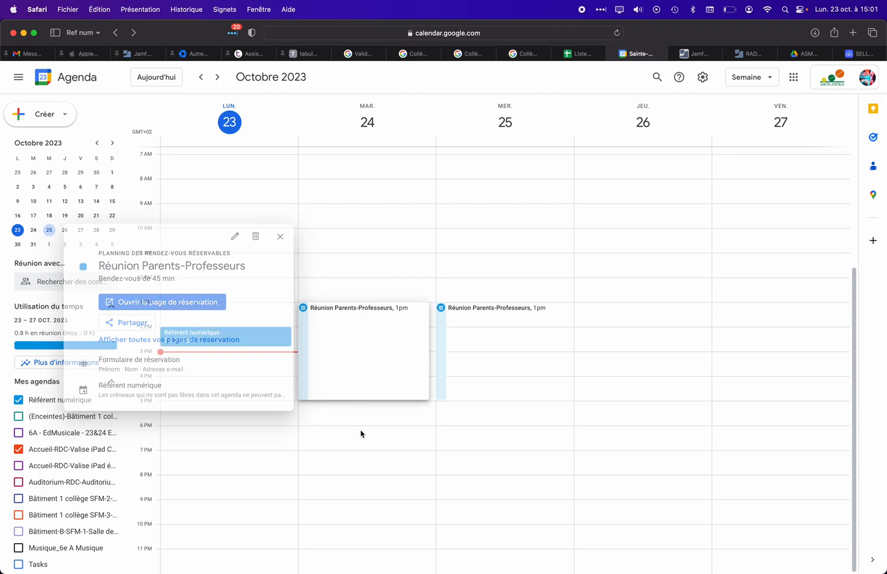
left_click(305, 376)
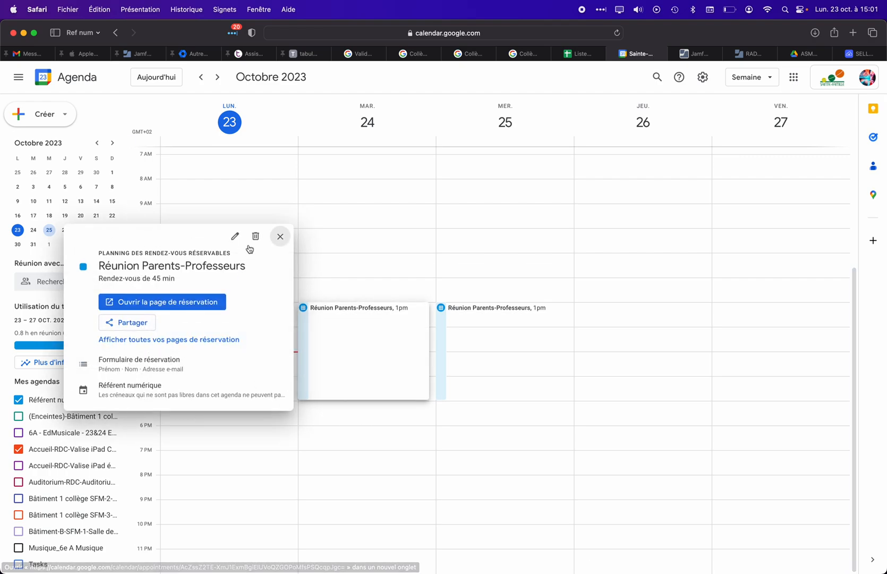
left_click(234, 236)
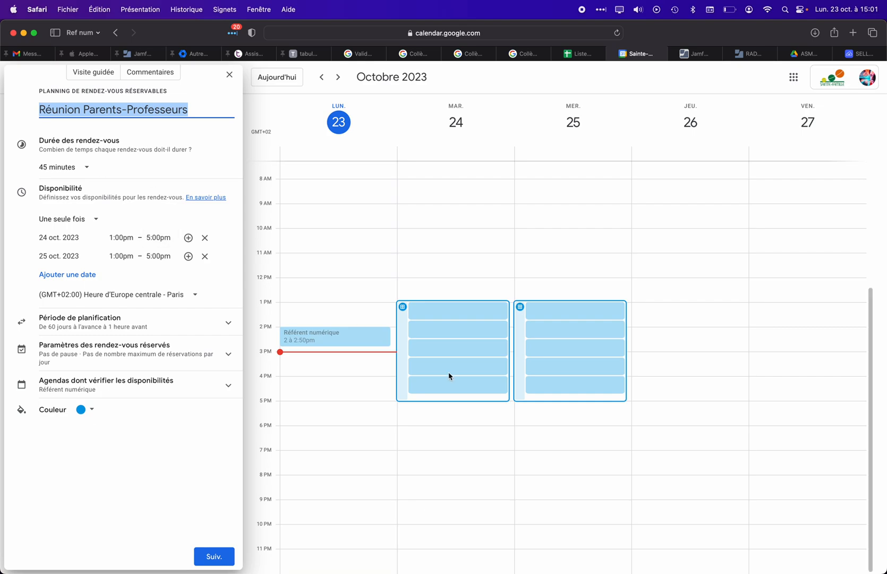
left_click(229, 75)
Step: View the page listing all booking pages from the 24 October schedule's details, and close it
left_click(305, 349)
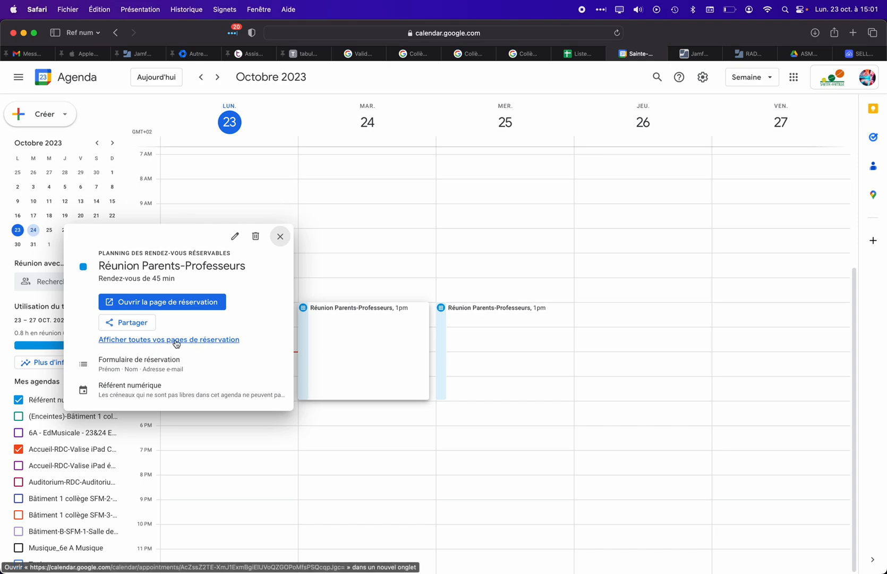
left_click(176, 340)
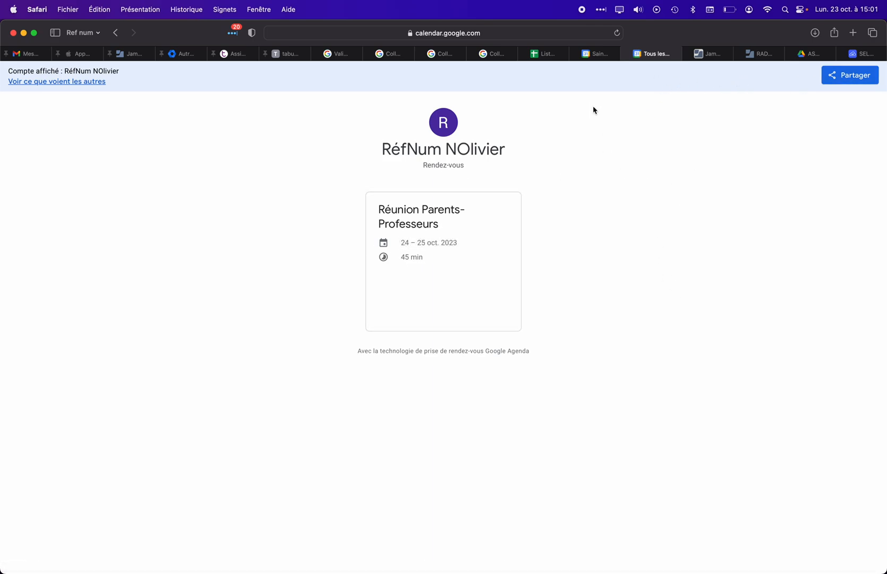
key("super+w")
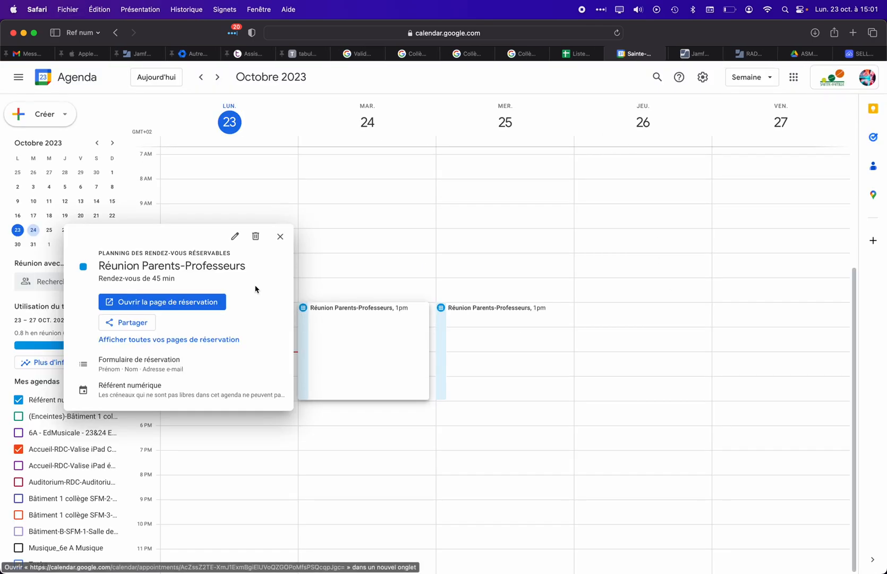
Step: Open the Réunion Parents-Professeurs booking page and reserve the 24 October 2:30pm slot with the booker's name and e-mail address
left_click(175, 302)
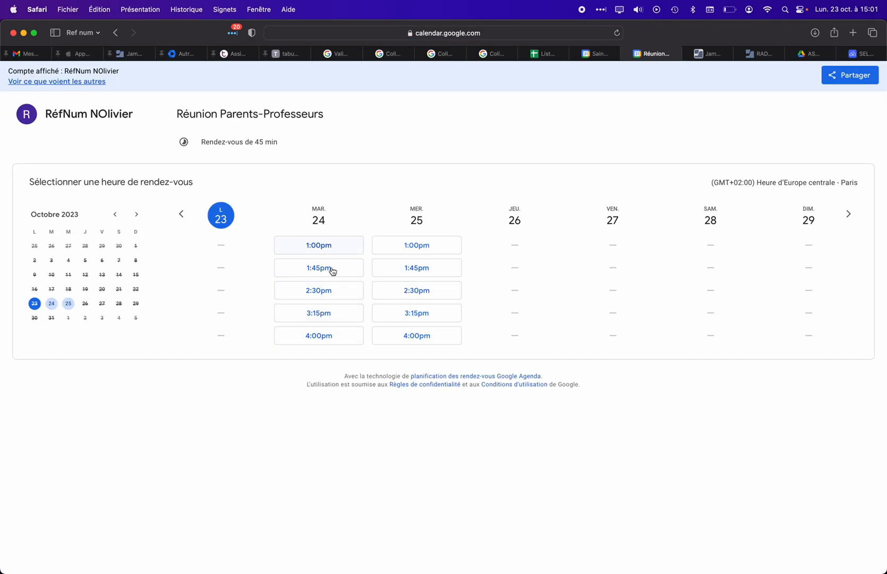
left_click(320, 290)
left_click(409, 299)
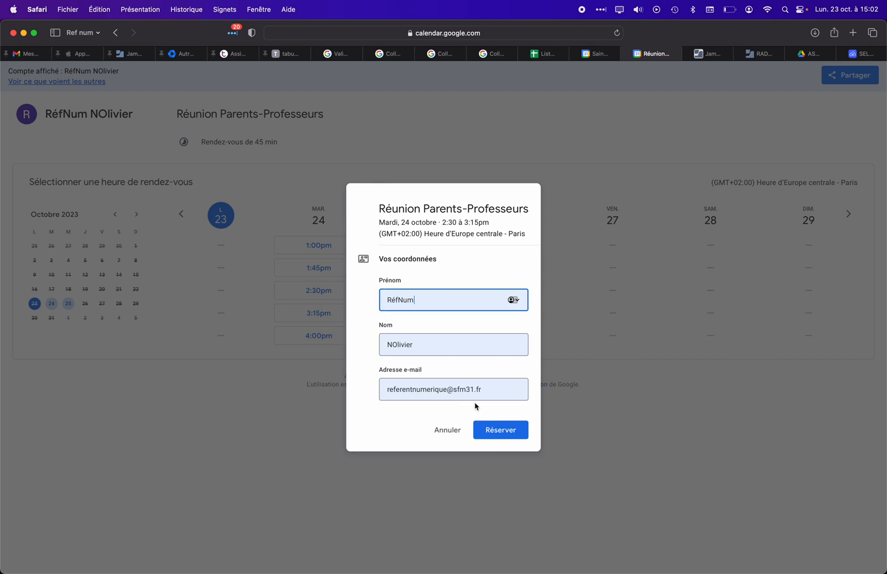
left_click(506, 435)
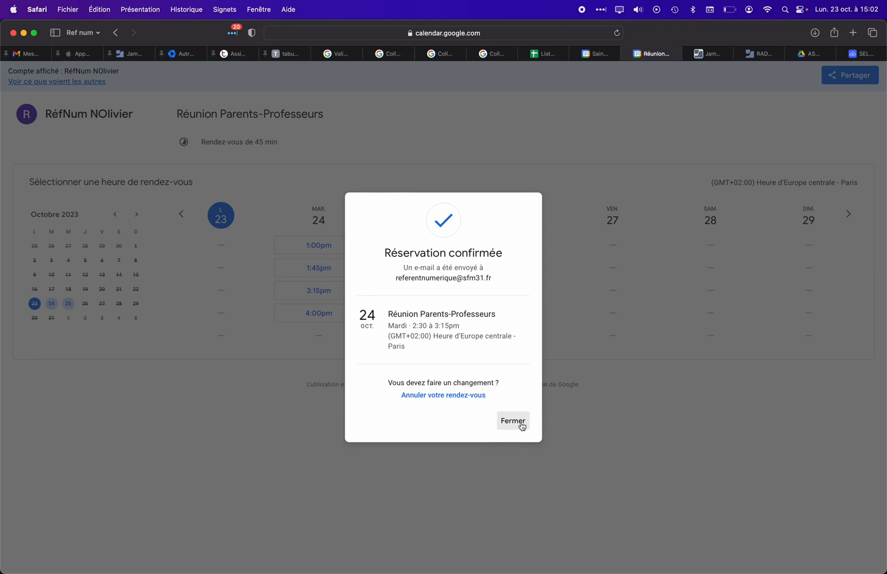
left_click(513, 420)
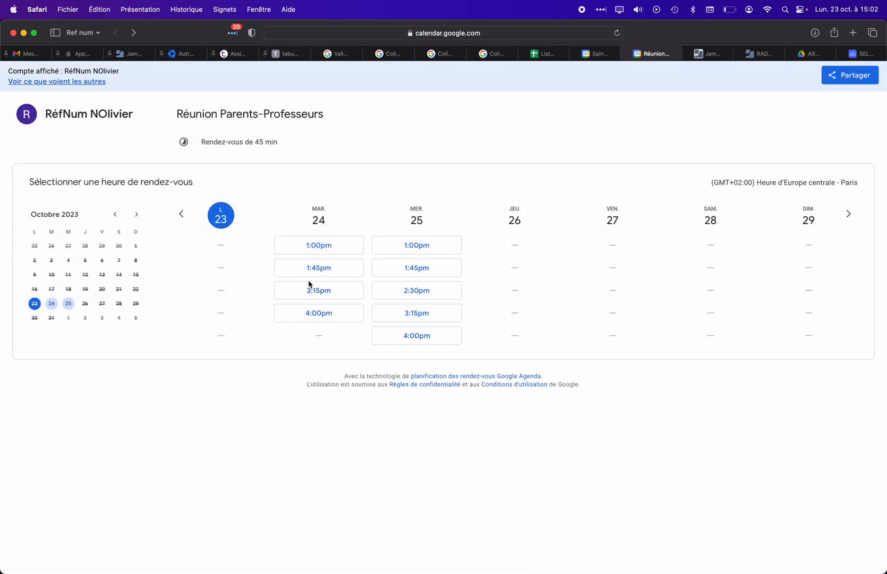
Step: Return to the calendar and examine the details of the booked 24 October 2:30pm appointment
left_click(620, 55)
left_click(279, 240)
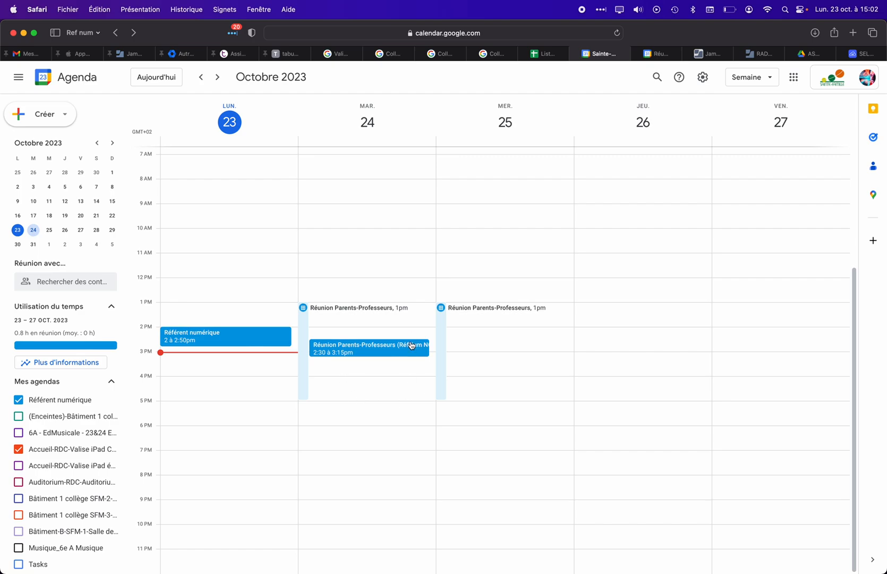
left_click(354, 345)
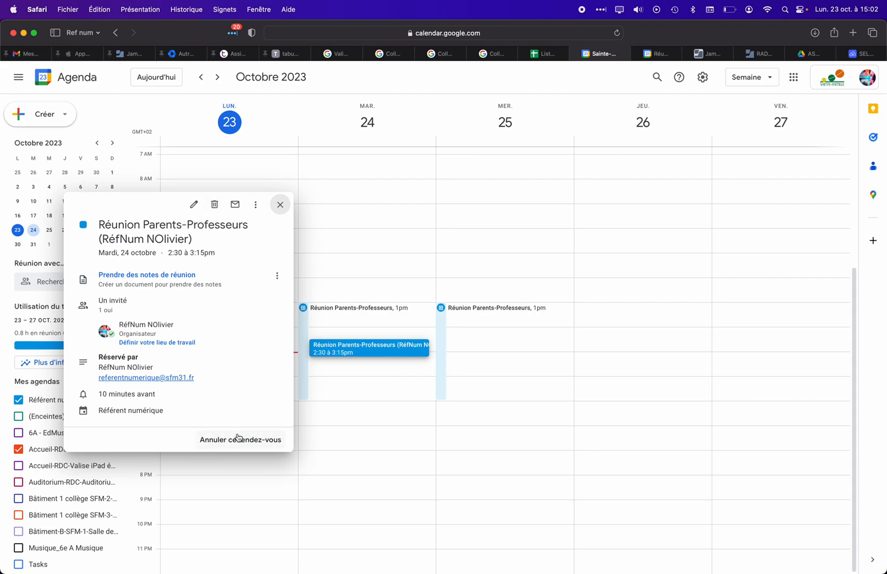
left_click(280, 204)
Step: View the sharing options and link for the Réunion Parents-Professeurs booking page, and close them
left_click(303, 342)
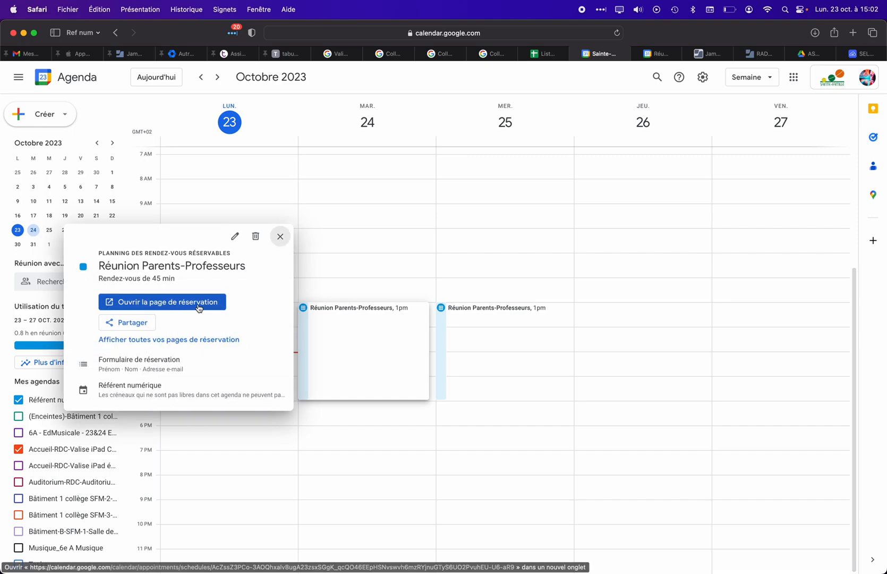
left_click(135, 326)
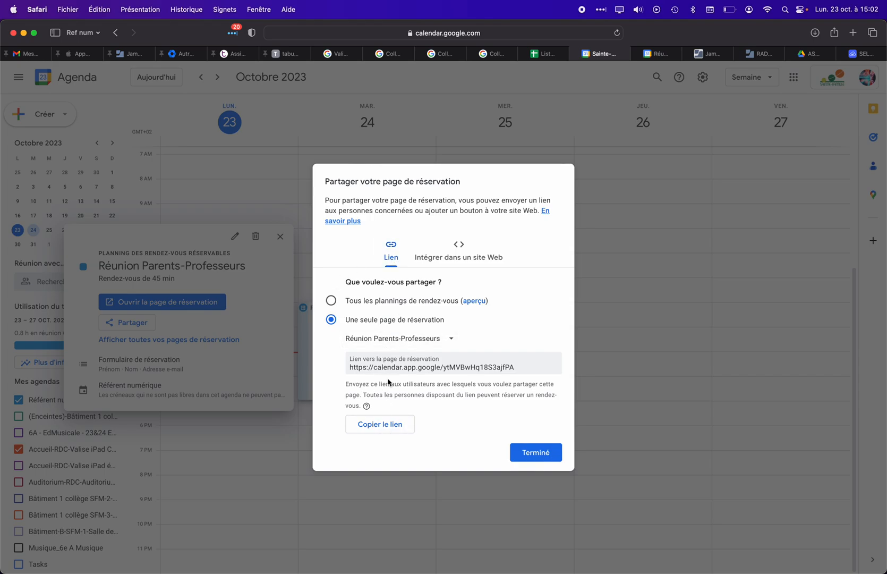
left_click(535, 459)
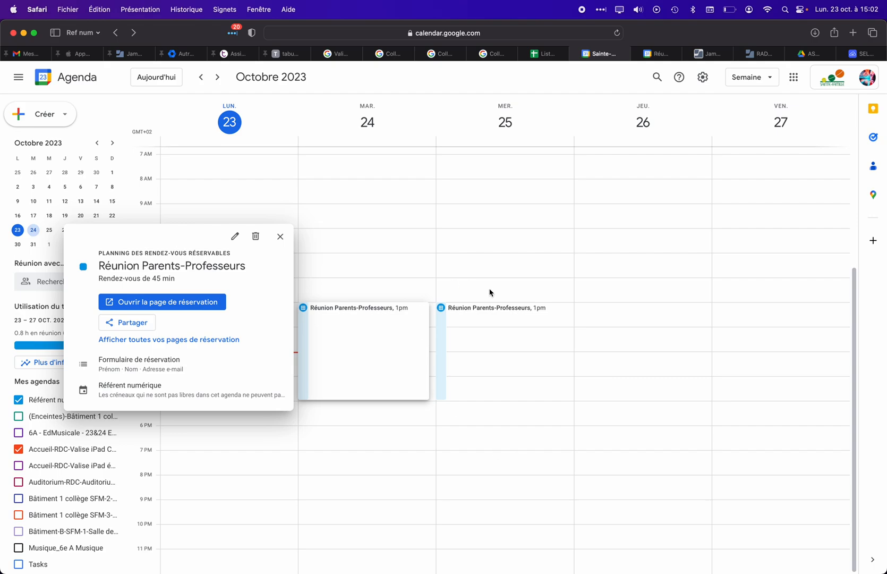
left_click(280, 236)
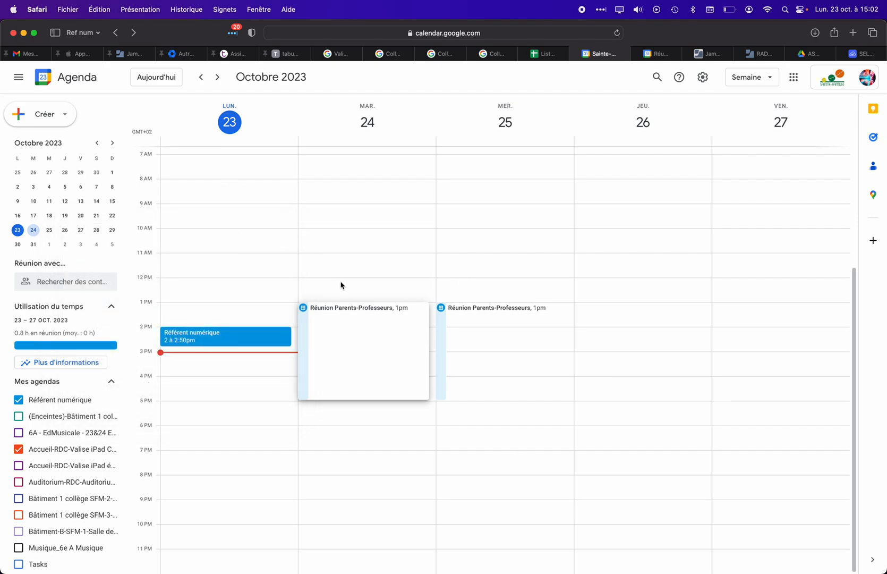